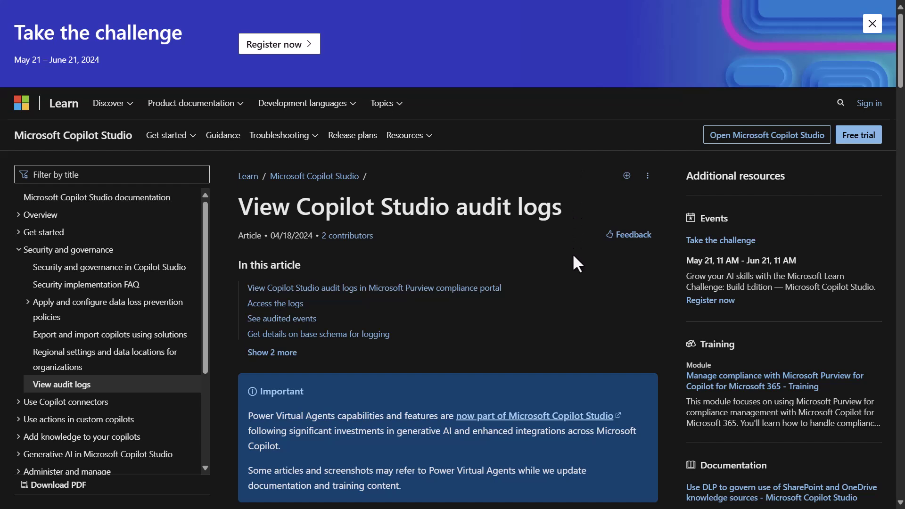
- Scroll the audit logs article past 'Access the logs' to the Copilot Studio audited events table
{"action": "scroll", "coordinate": [576, 255], "scroll_direction": "down", "scroll_amount": 7}
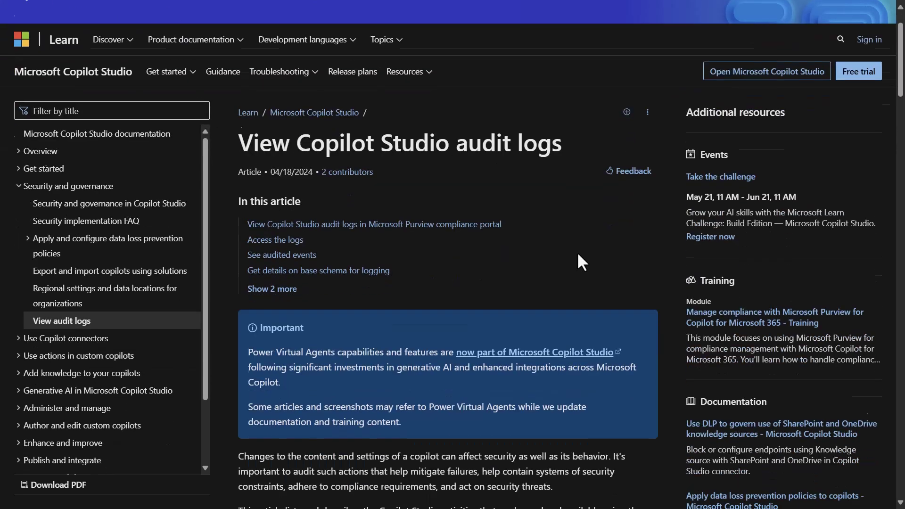
{"action": "scroll", "coordinate": [582, 245], "scroll_direction": "down", "scroll_amount": 7}
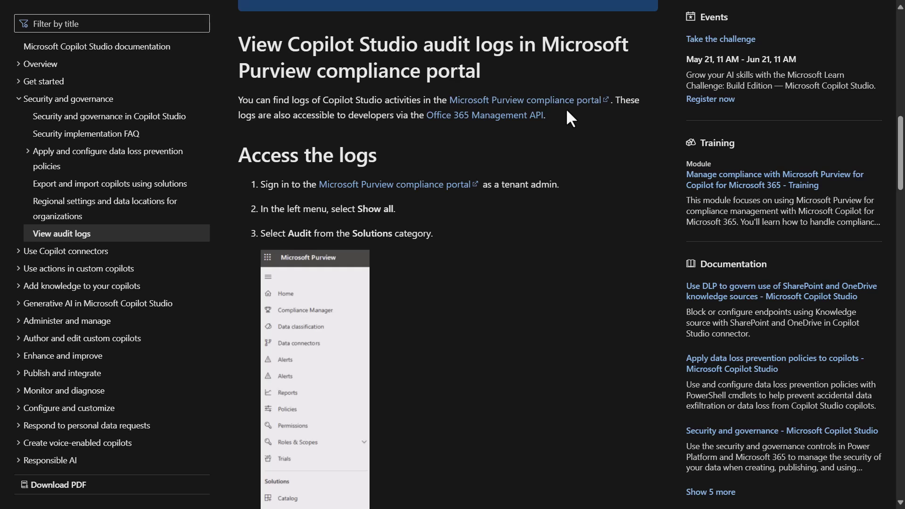
{"action": "scroll", "coordinate": [558, 181], "scroll_direction": "down", "scroll_amount": 5}
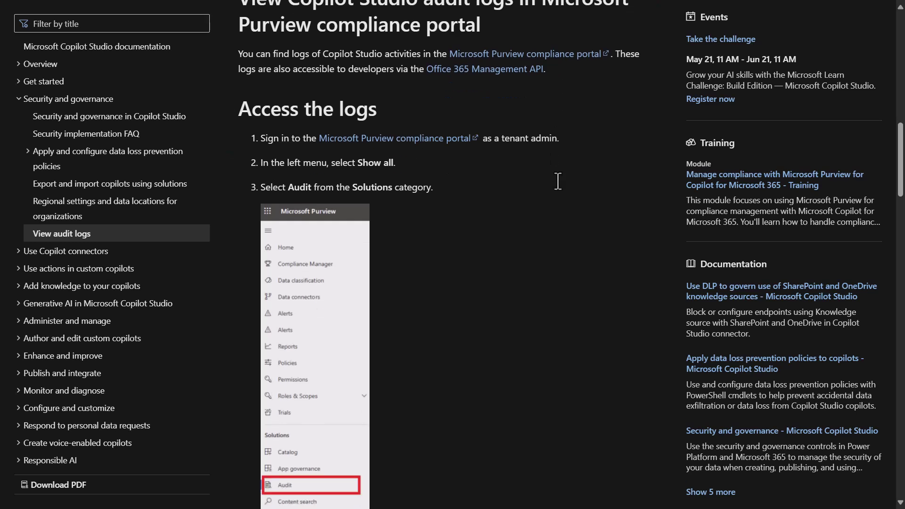
{"action": "scroll", "coordinate": [551, 187], "scroll_direction": "down", "scroll_amount": 6}
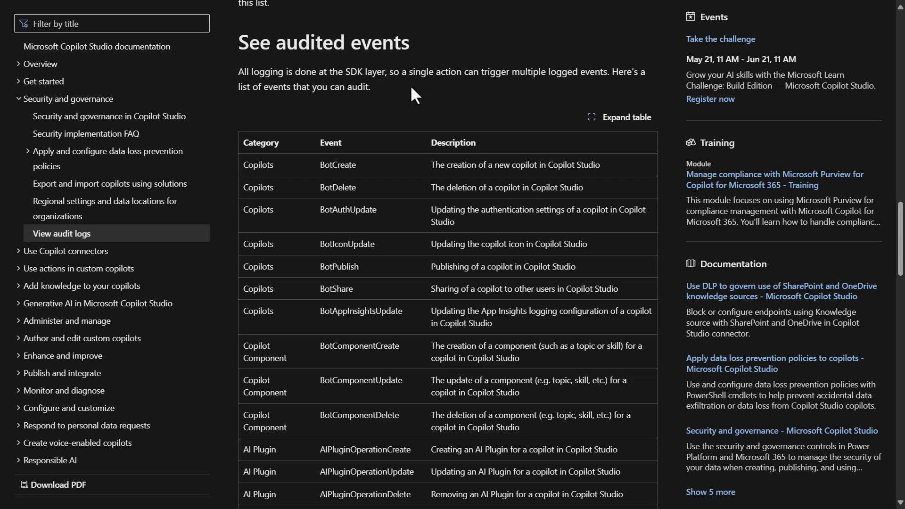
- Scroll past the BotCreate and BotDelete events table down to the Common audit fields table
{"action": "scroll", "coordinate": [413, 122], "scroll_direction": "down", "scroll_amount": 3}
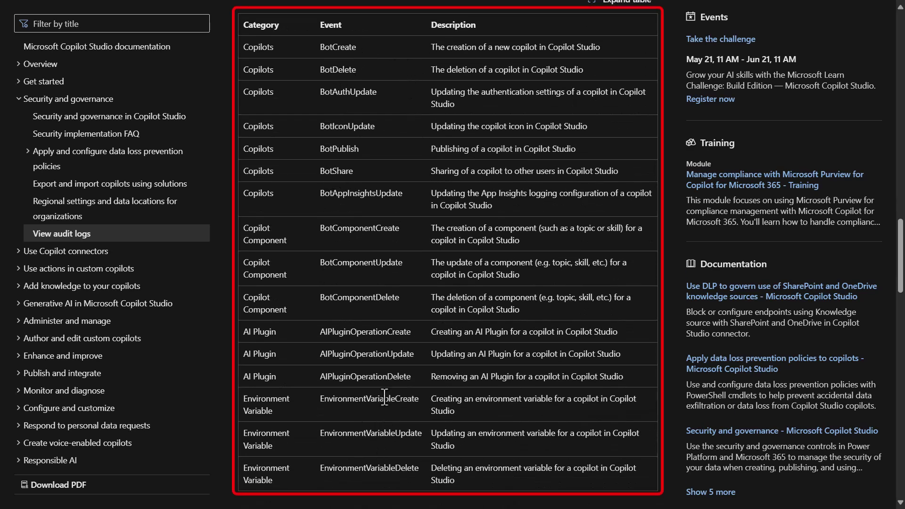
{"action": "scroll", "coordinate": [384, 388], "scroll_direction": "down", "scroll_amount": 2}
{"action": "scroll", "coordinate": [383, 381], "scroll_direction": "up", "scroll_amount": 2}
{"action": "scroll", "coordinate": [389, 370], "scroll_direction": "down", "scroll_amount": 4}
{"action": "scroll", "coordinate": [457, 338], "scroll_direction": "down", "scroll_amount": 9}
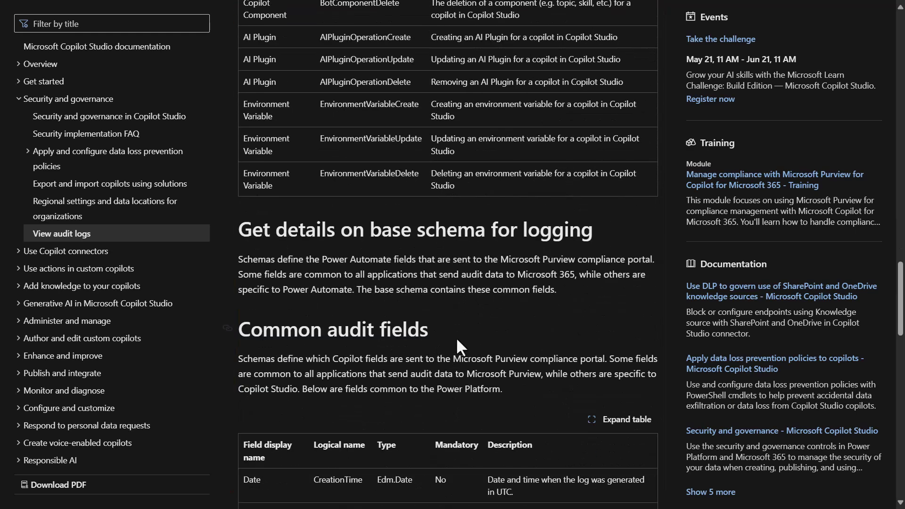
{"action": "scroll", "coordinate": [501, 312], "scroll_direction": "down", "scroll_amount": 3}
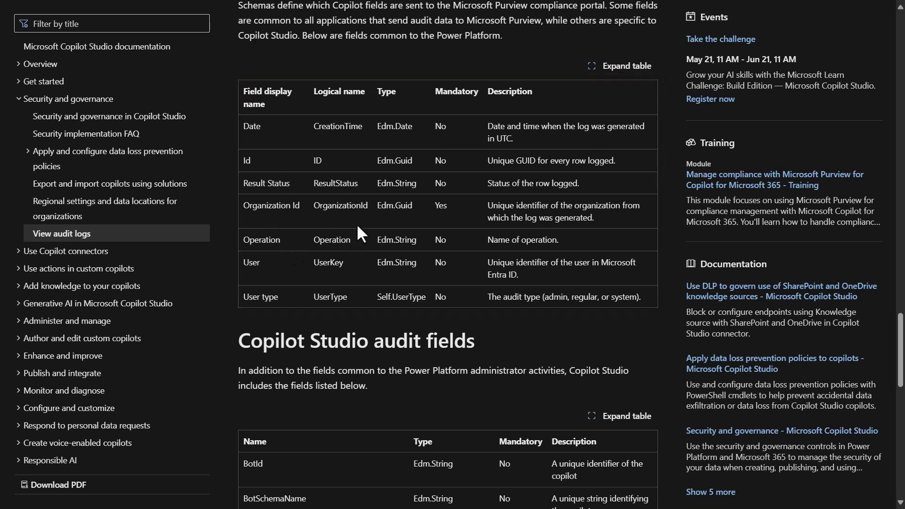
- Scroll through the Copilot Studio audit fields table to See also, then back up the article
{"action": "scroll", "coordinate": [357, 227], "scroll_direction": "down", "scroll_amount": 3}
{"action": "scroll", "coordinate": [357, 227], "scroll_direction": "down", "scroll_amount": 2}
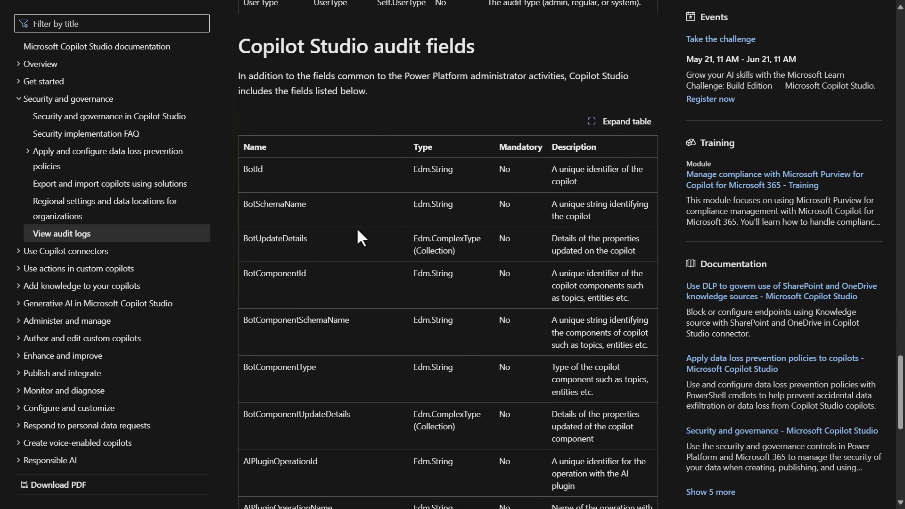
{"action": "scroll", "coordinate": [357, 231], "scroll_direction": "down", "scroll_amount": 1}
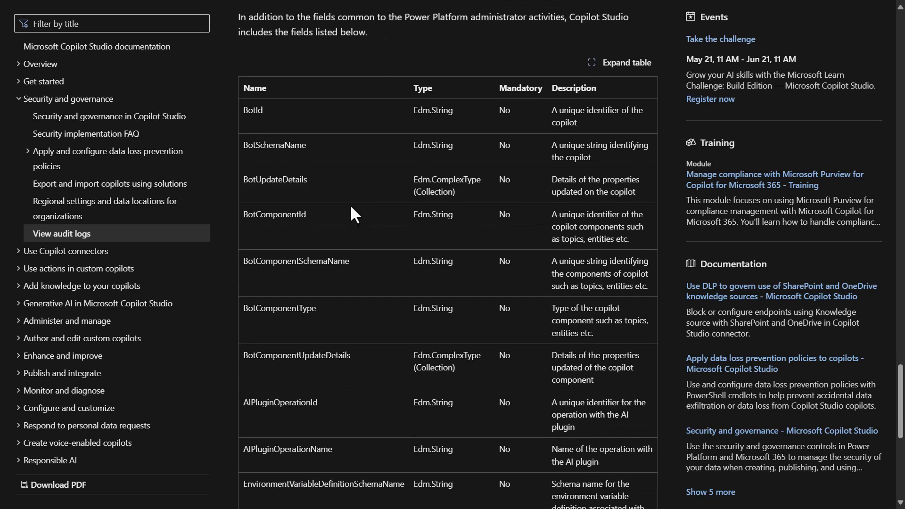
{"action": "scroll", "coordinate": [333, 170], "scroll_direction": "down", "scroll_amount": 1}
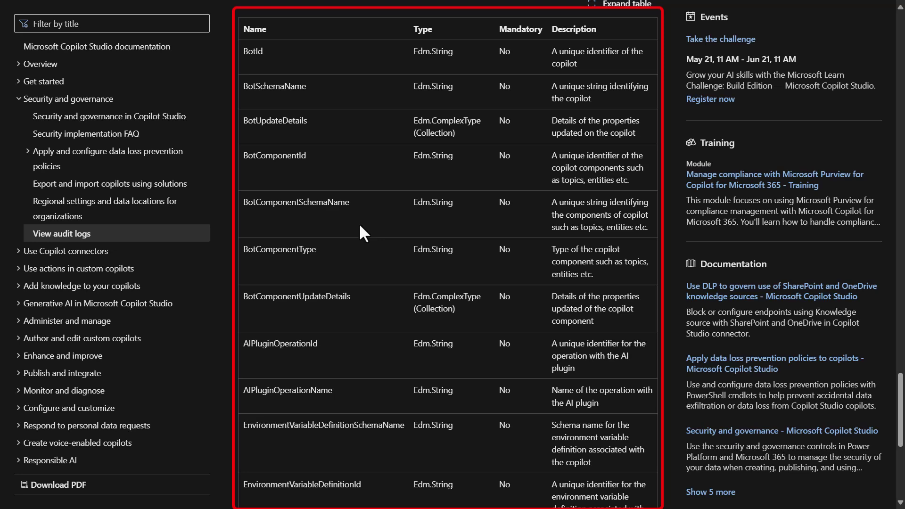
{"action": "scroll", "coordinate": [358, 225], "scroll_direction": "down", "scroll_amount": 6}
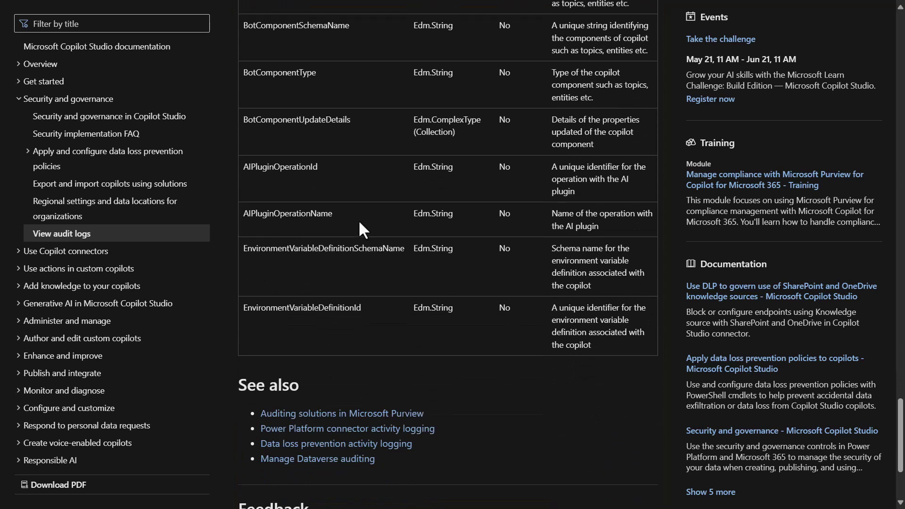
{"action": "scroll", "coordinate": [401, 219], "scroll_direction": "up", "scroll_amount": 20}
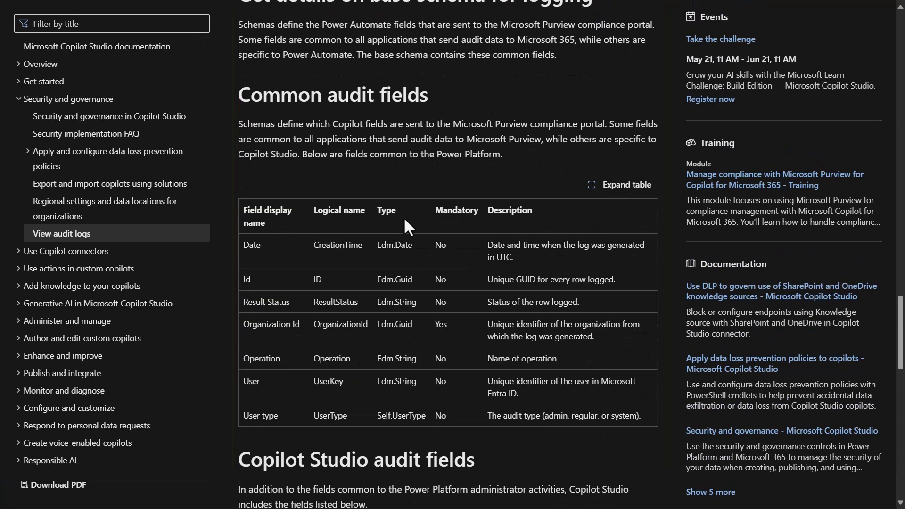
{"action": "scroll", "coordinate": [406, 218], "scroll_direction": "up", "scroll_amount": 20}
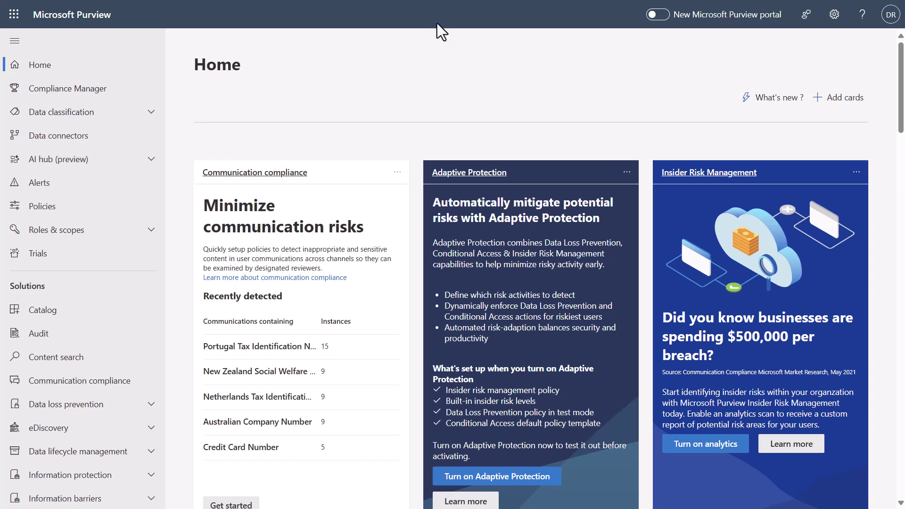
- Switch to the browser tab with the Microsoft Purview compliance portal Home page
{"action": "mouse_move", "coordinate": [304, 2]}
- Go to Audit's New Search form and expand the 'Activities - friendly names' list
{"action": "left_click", "coordinate": [56, 340]}
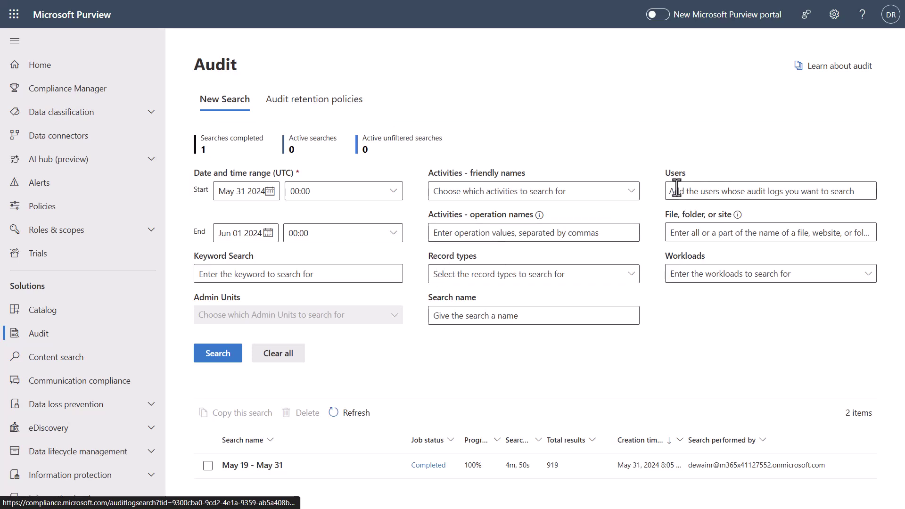
{"action": "left_click", "coordinate": [712, 191]}
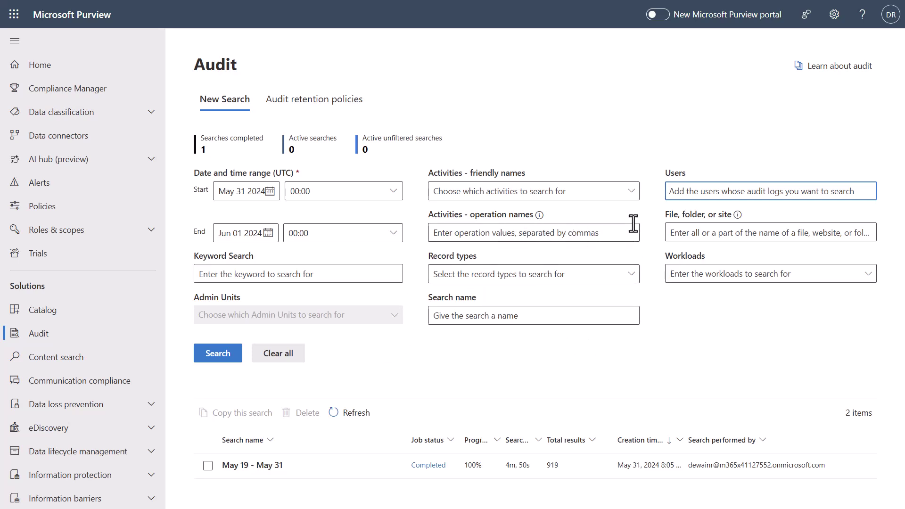
{"action": "left_click", "coordinate": [632, 198]}
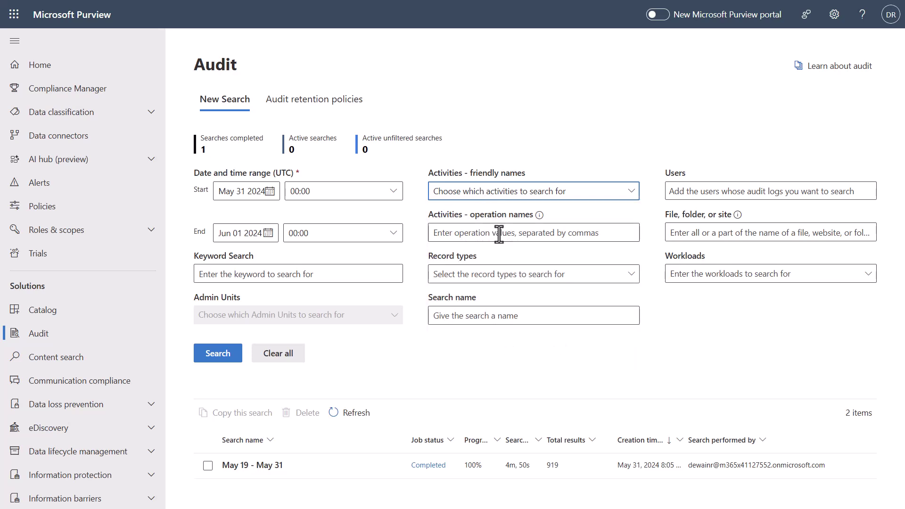
{"action": "left_click", "coordinate": [482, 192]}
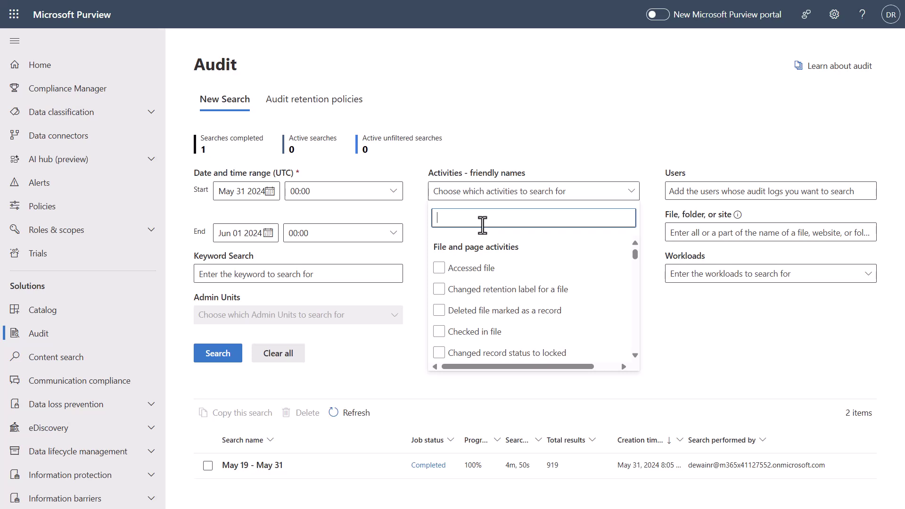
- Filter the activities list by 'copilot', browse the Copilot (Bot) entries, and close it with none selected
{"action": "type", "text": "copilot"}
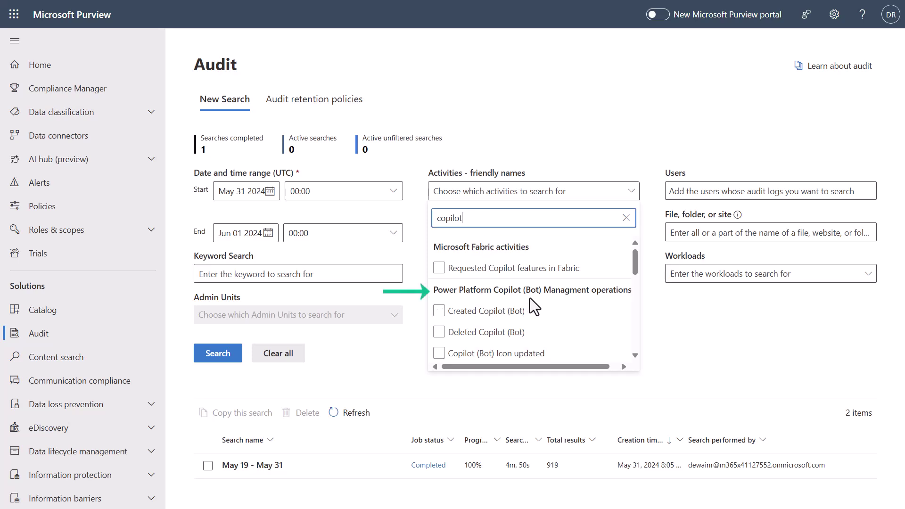
{"action": "scroll", "coordinate": [546, 309], "scroll_direction": "down", "scroll_amount": 1}
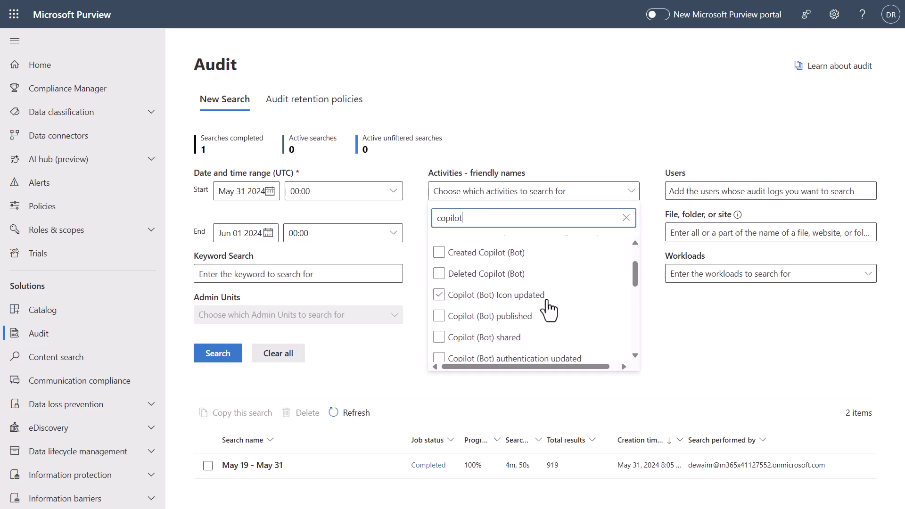
{"action": "scroll", "coordinate": [559, 284], "scroll_direction": "down", "scroll_amount": 1}
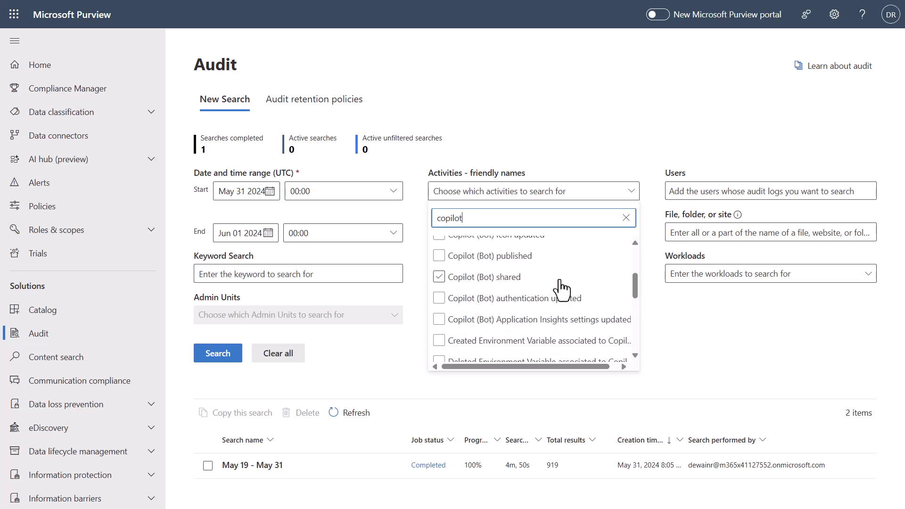
{"action": "scroll", "coordinate": [561, 287], "scroll_direction": "down", "scroll_amount": 1}
{"action": "scroll", "coordinate": [561, 289], "scroll_direction": "down", "scroll_amount": 5}
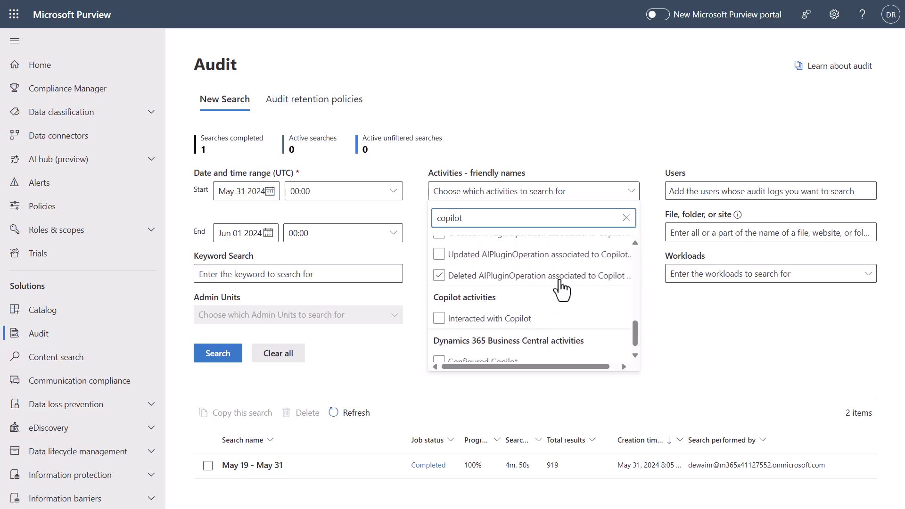
{"action": "scroll", "coordinate": [561, 288], "scroll_direction": "up", "scroll_amount": 5}
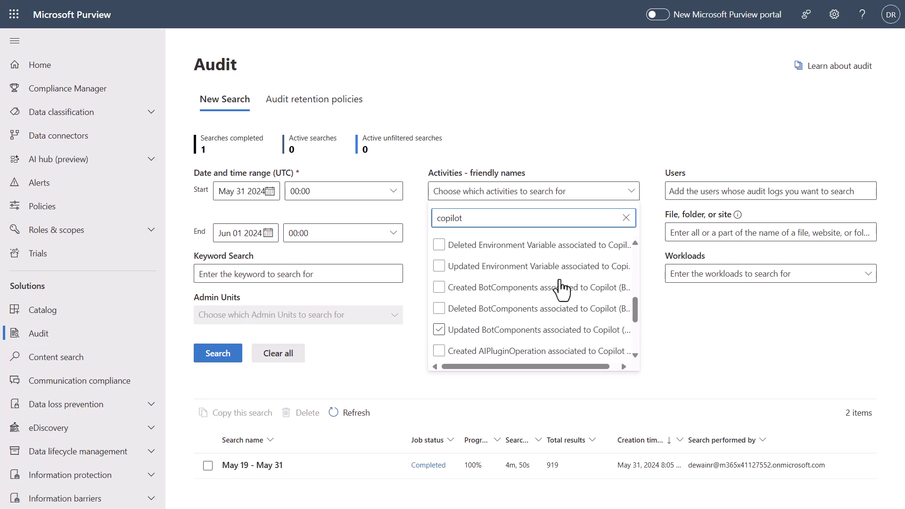
{"action": "scroll", "coordinate": [561, 288], "scroll_direction": "up", "scroll_amount": 3}
{"action": "scroll", "coordinate": [561, 289], "scroll_direction": "up", "scroll_amount": 2}
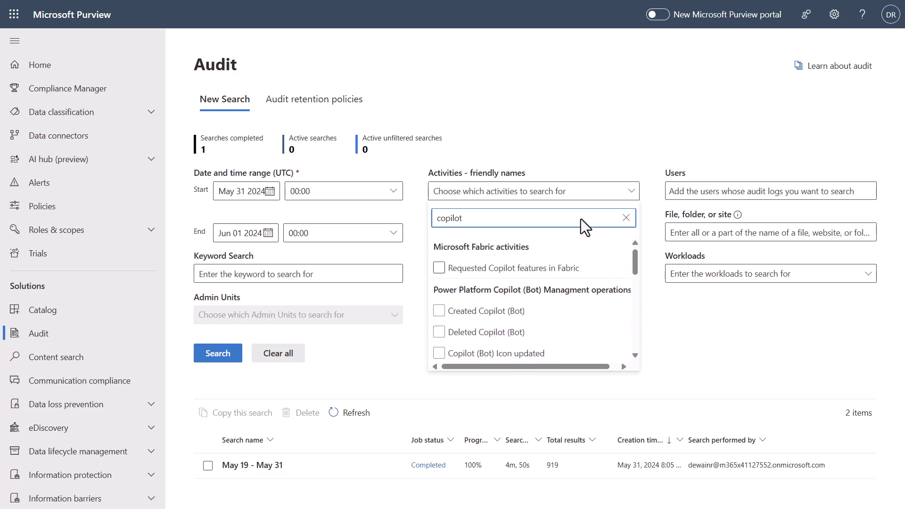
{"action": "left_click", "coordinate": [627, 151]}
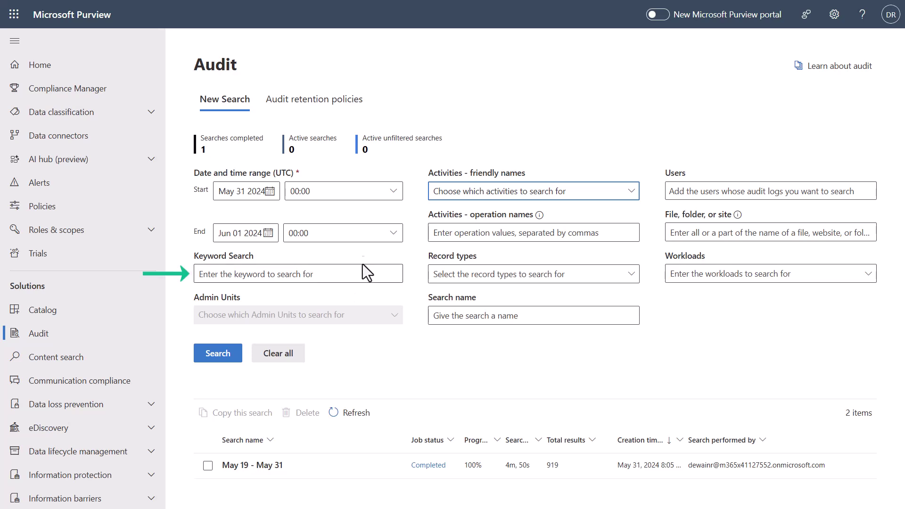
- Enter 'Test Search' as the audit search name
{"action": "left_click", "coordinate": [472, 316]}
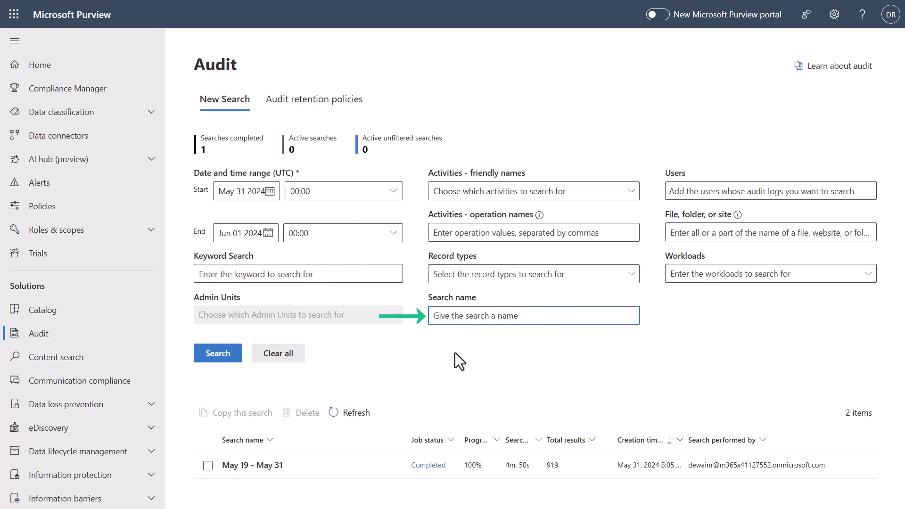
{"action": "type", "text": "Test Search"}
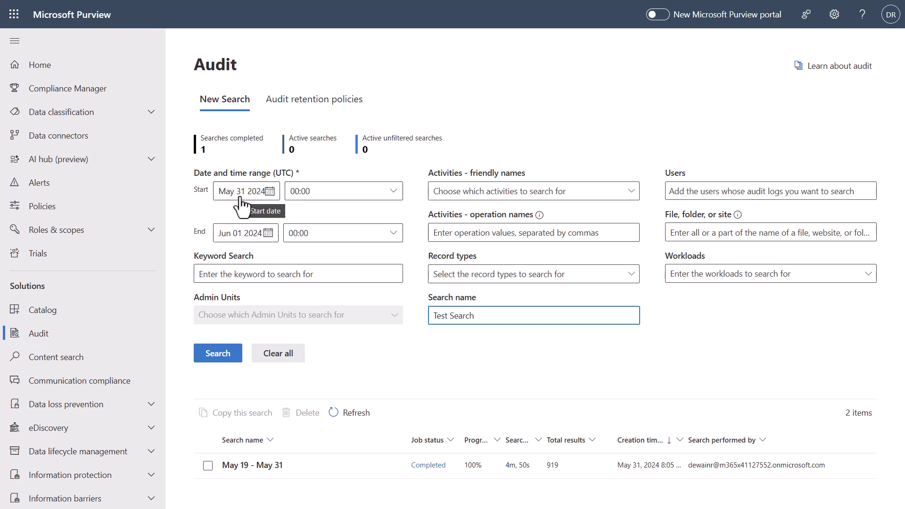
- Run the Test Search audit for May 31–Jun 01 2024 and confirm it shows as Queued
{"action": "left_click", "coordinate": [215, 357]}
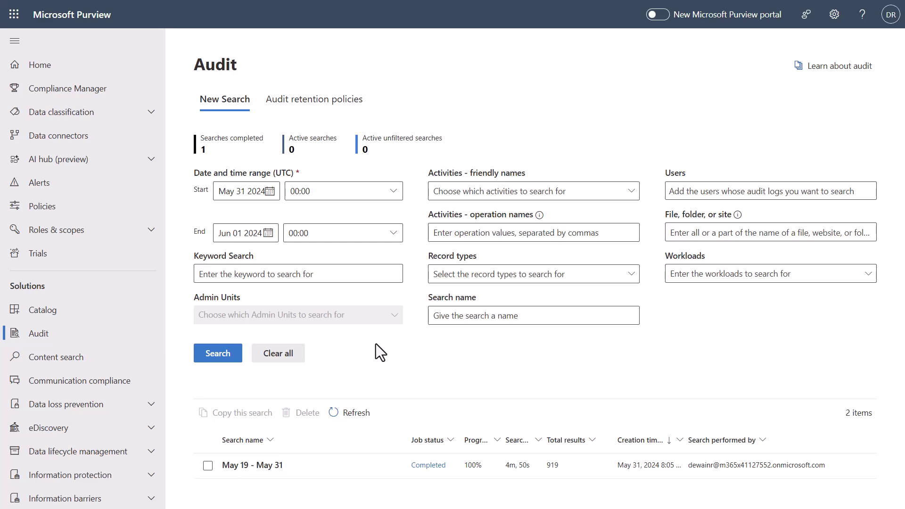
{"action": "scroll", "coordinate": [368, 387], "scroll_direction": "down", "scroll_amount": 2}
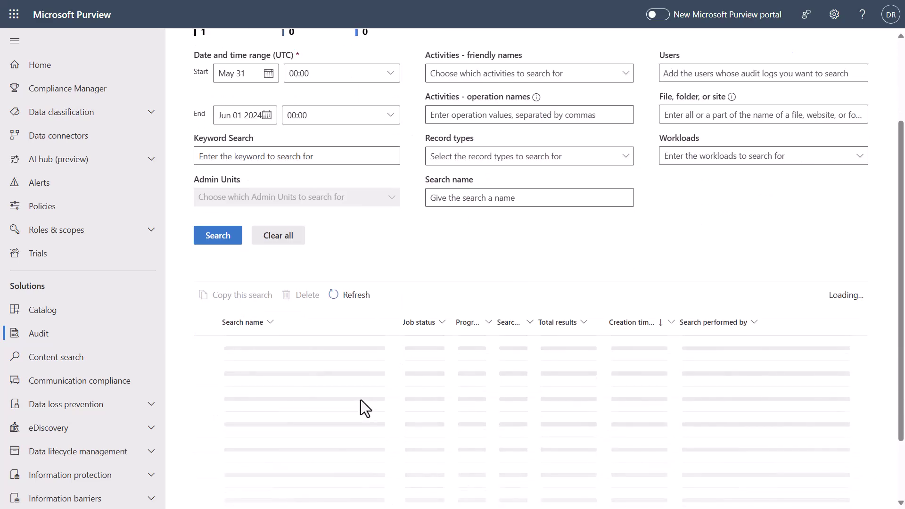
{"action": "scroll", "coordinate": [361, 400], "scroll_direction": "up", "scroll_amount": 3}
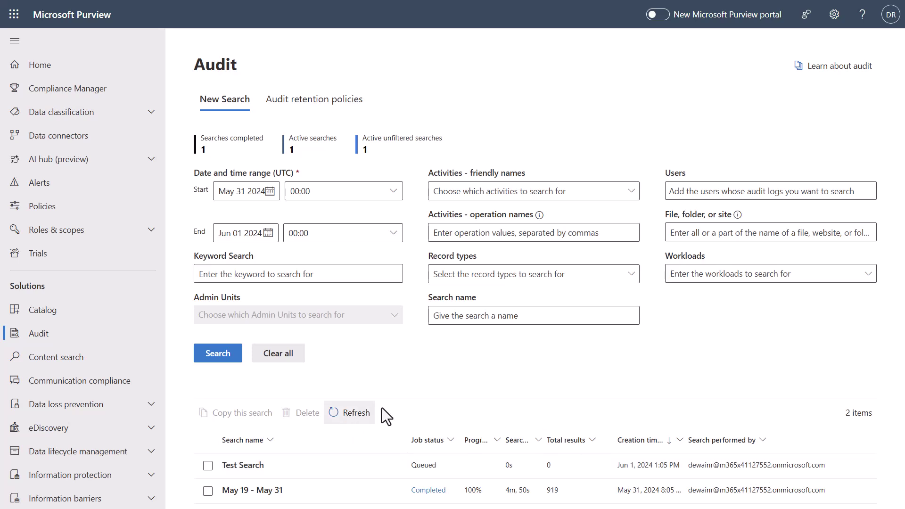
- Open the completed May 19–May 31 search results (919 items) and scroll through the records
{"action": "left_click", "coordinate": [422, 492]}
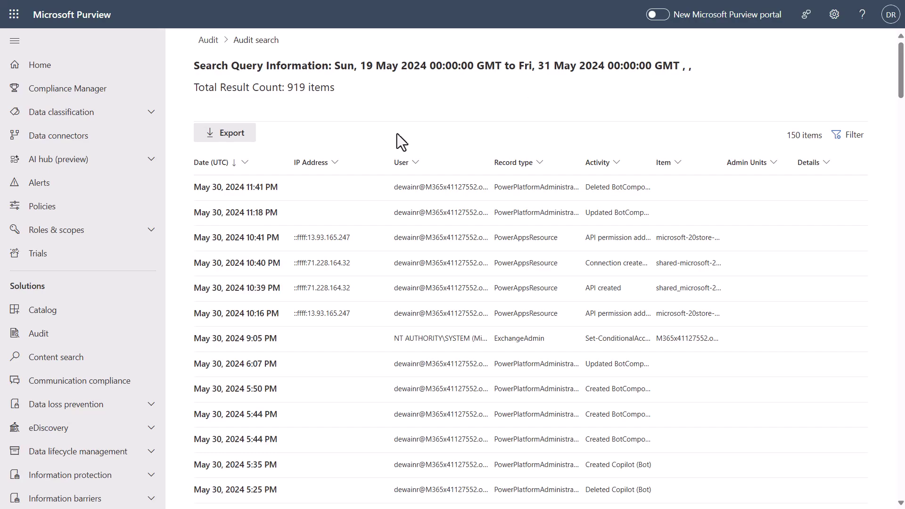
{"action": "scroll", "coordinate": [445, 278], "scroll_direction": "down", "scroll_amount": 10}
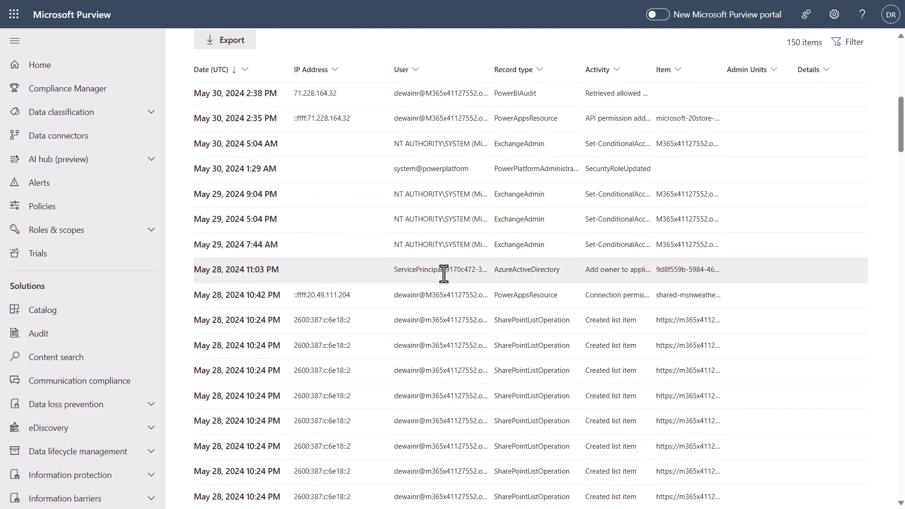
{"action": "scroll", "coordinate": [445, 272], "scroll_direction": "down", "scroll_amount": 10}
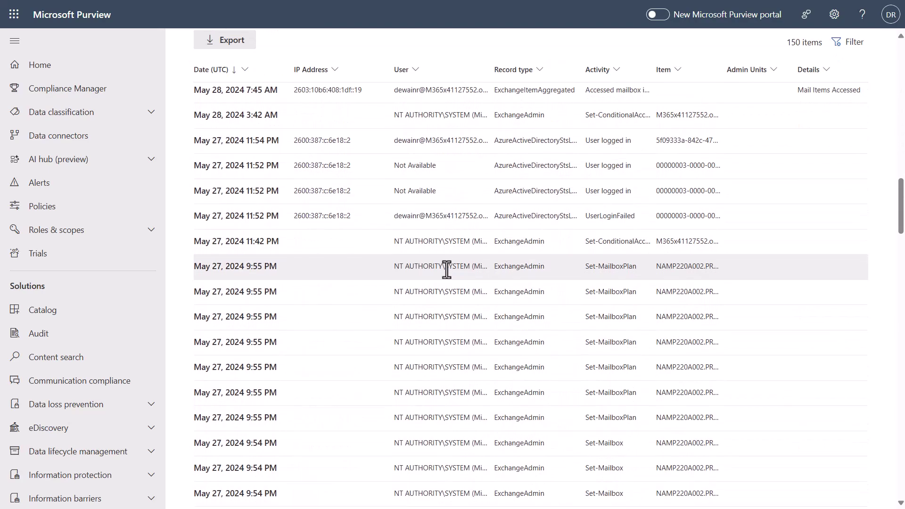
{"action": "scroll", "coordinate": [449, 255], "scroll_direction": "down", "scroll_amount": 4}
{"action": "scroll", "coordinate": [454, 236], "scroll_direction": "up", "scroll_amount": 15}
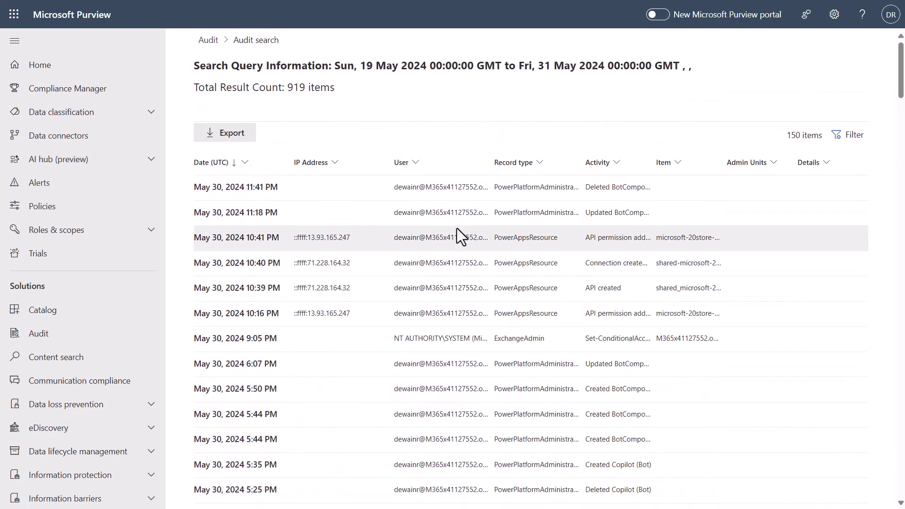
- Filter the results to Created Copilot (Bot) and Deleted Copilot (Bot) activities, leaving 6 items
{"action": "left_click", "coordinate": [847, 140]}
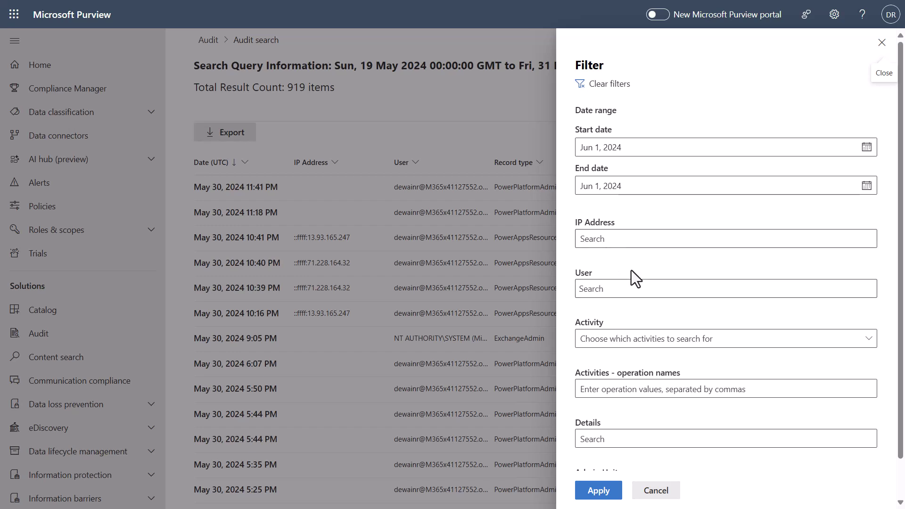
{"action": "scroll", "coordinate": [643, 289], "scroll_direction": "down", "scroll_amount": 2}
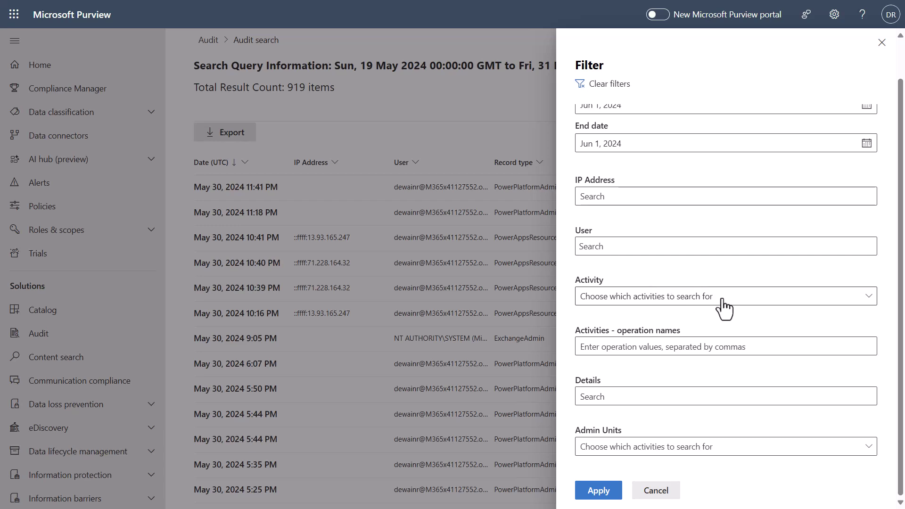
{"action": "left_click", "coordinate": [650, 299]}
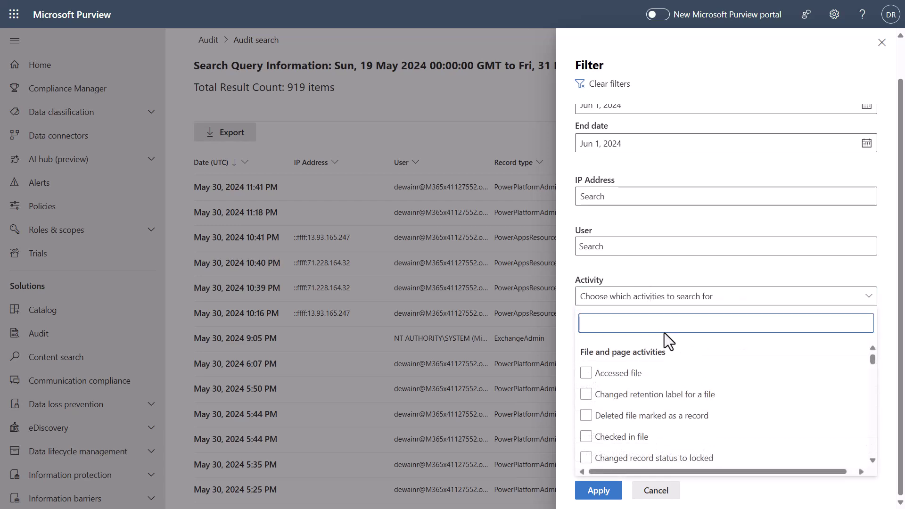
{"action": "type", "text": "copilot"}
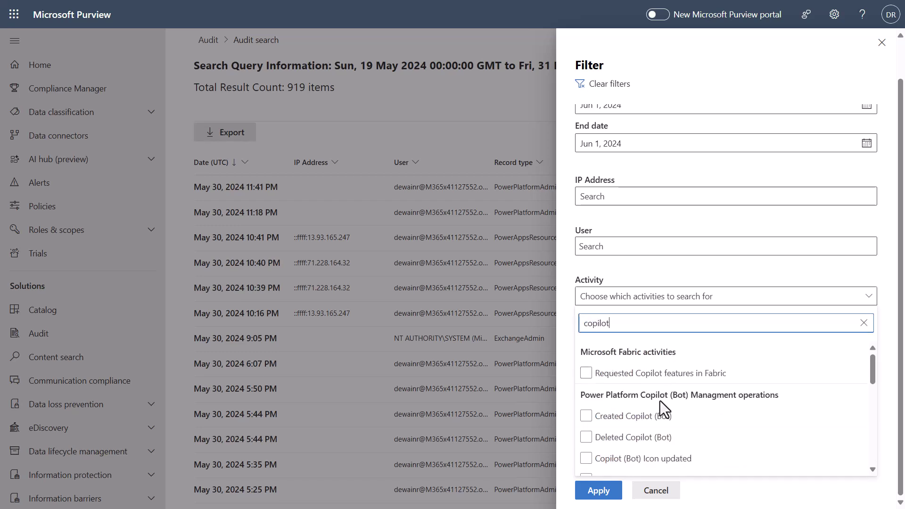
{"action": "left_click", "coordinate": [586, 421]}
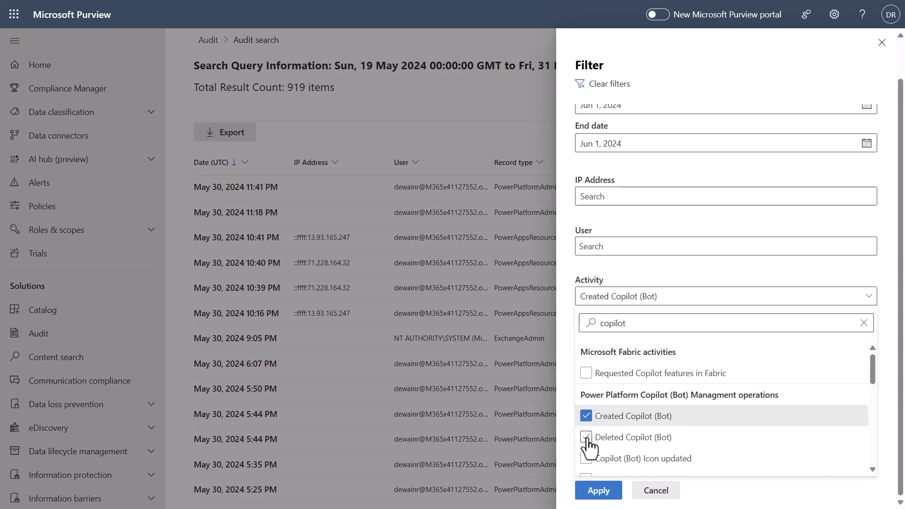
{"action": "left_click", "coordinate": [587, 438]}
{"action": "left_click", "coordinate": [599, 490]}
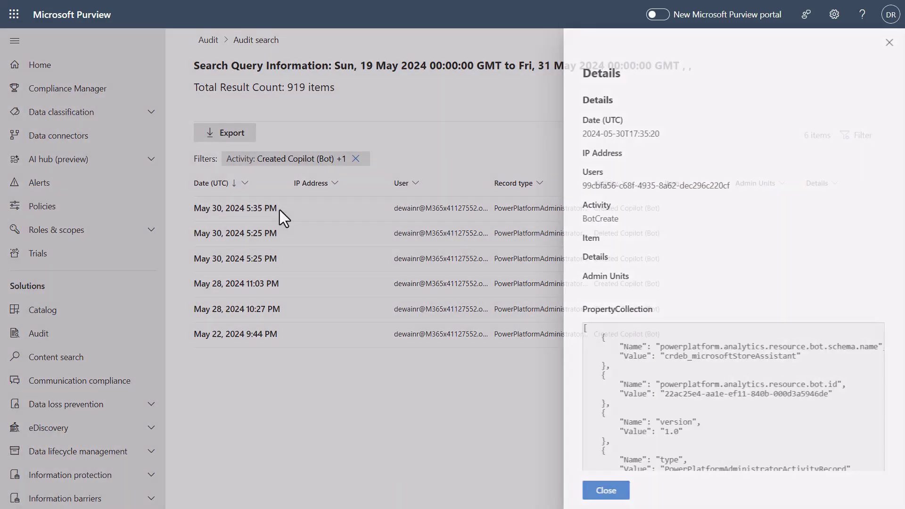
{"action": "left_click", "coordinate": [279, 210]}
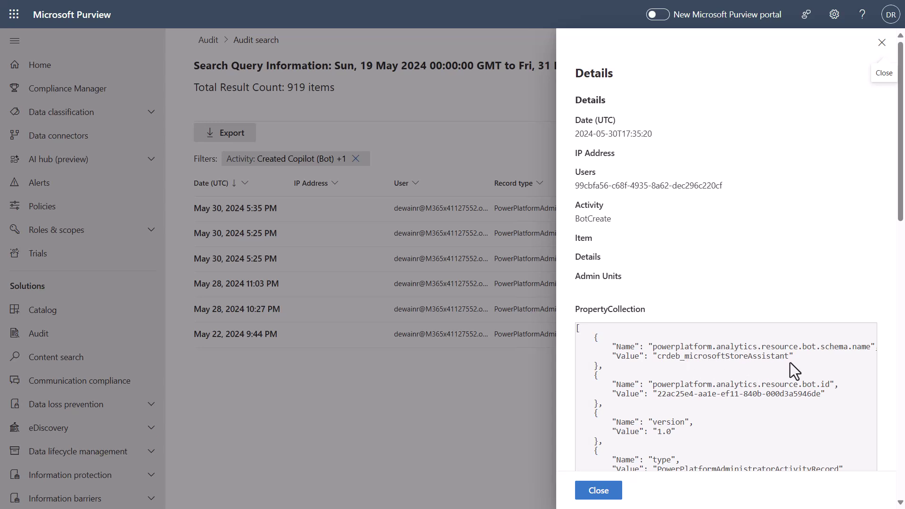
{"action": "scroll", "coordinate": [790, 364], "scroll_direction": "down", "scroll_amount": 3}
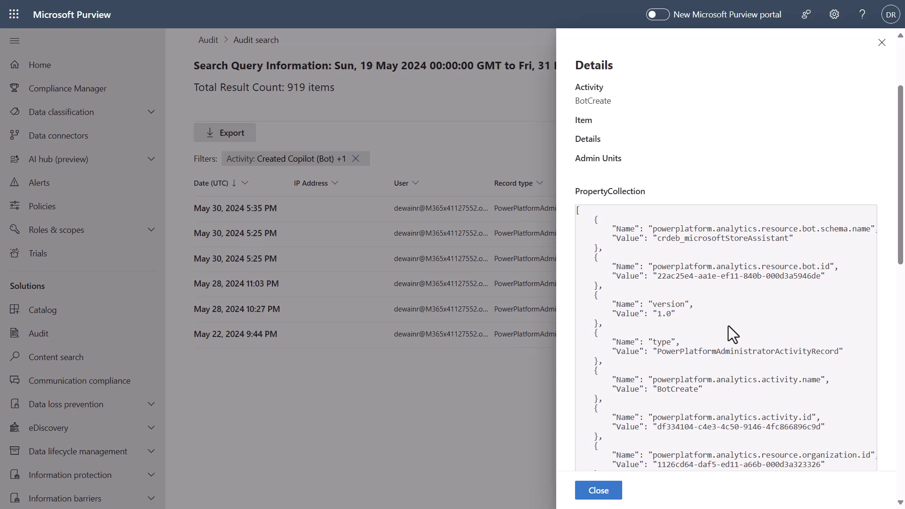
{"action": "scroll", "coordinate": [736, 325], "scroll_direction": "down", "scroll_amount": 5}
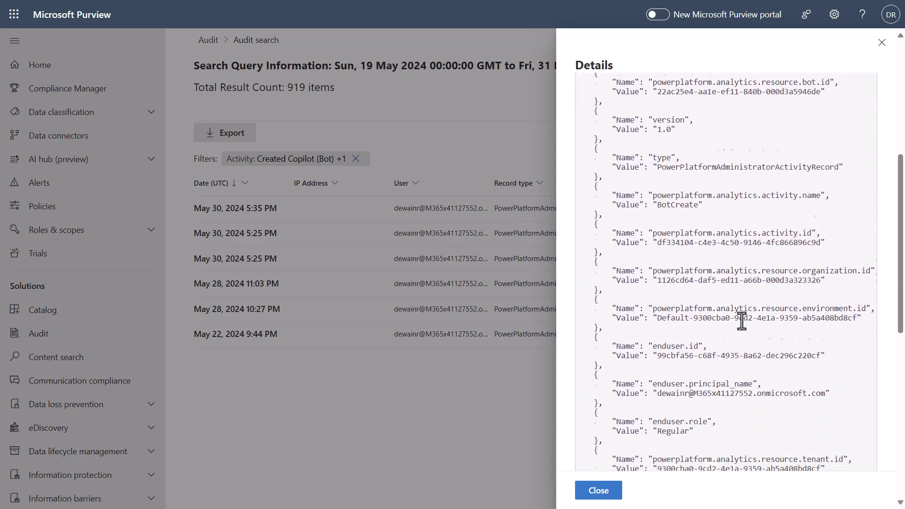
{"action": "scroll", "coordinate": [742, 321], "scroll_direction": "down", "scroll_amount": 2}
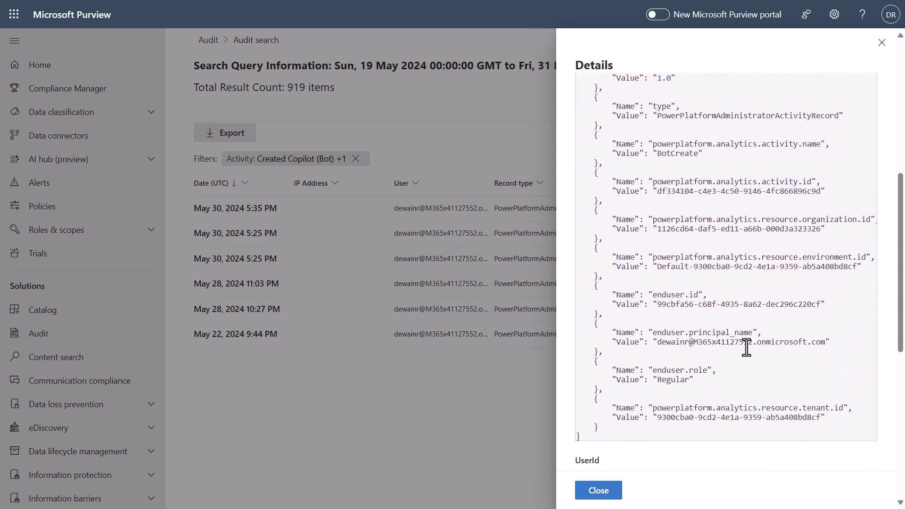
{"action": "scroll", "coordinate": [727, 288], "scroll_direction": "down", "scroll_amount": 3}
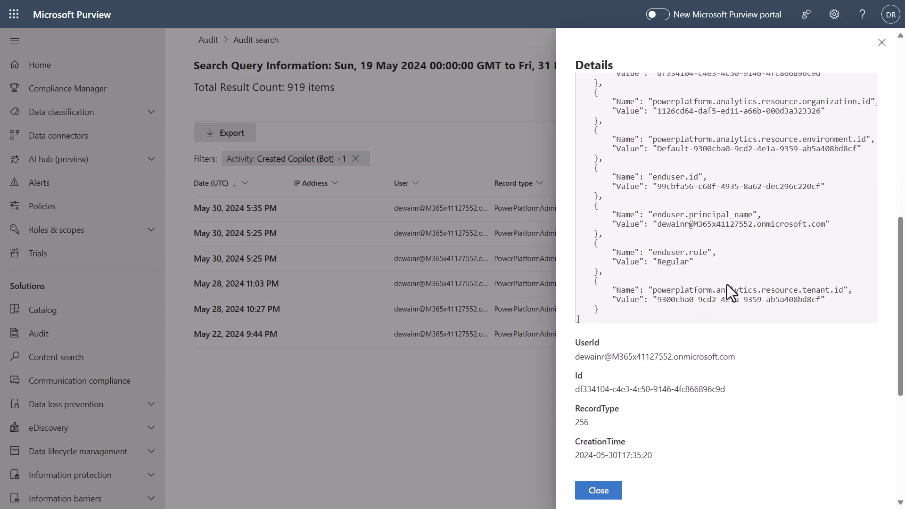
{"action": "left_click", "coordinate": [882, 43]}
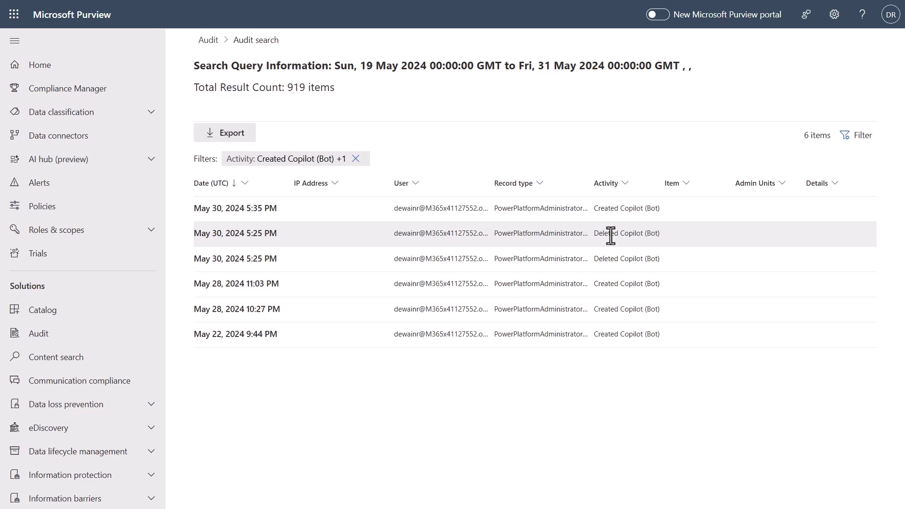
- Open the May 30, 5:25 PM Deleted Copilot (Bot) event's details and scroll to its PropertyCollection
{"action": "left_click", "coordinate": [273, 233]}
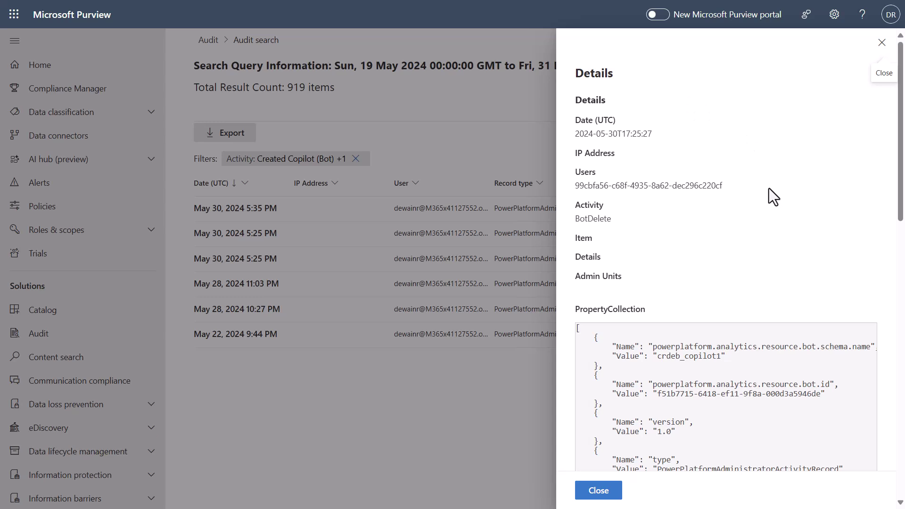
{"action": "scroll", "coordinate": [765, 325], "scroll_direction": "down", "scroll_amount": 4}
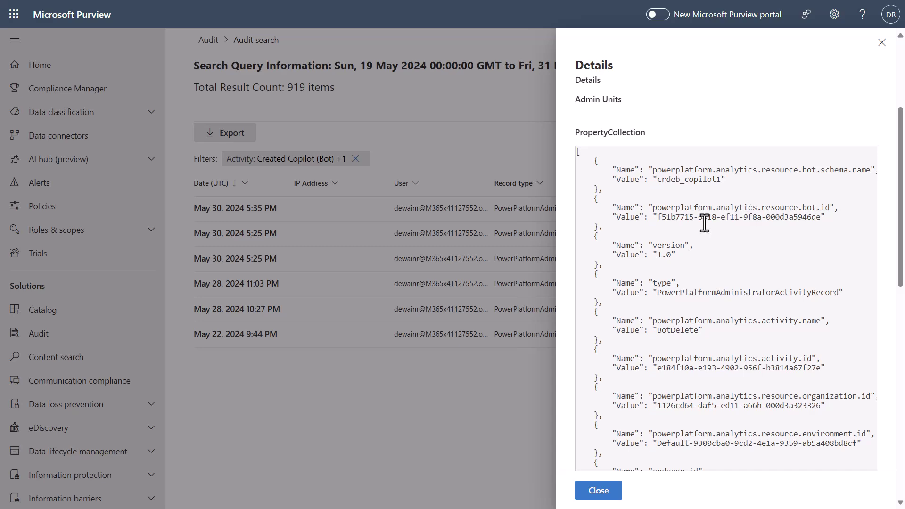
{"action": "scroll", "coordinate": [705, 231], "scroll_direction": "down", "scroll_amount": 4}
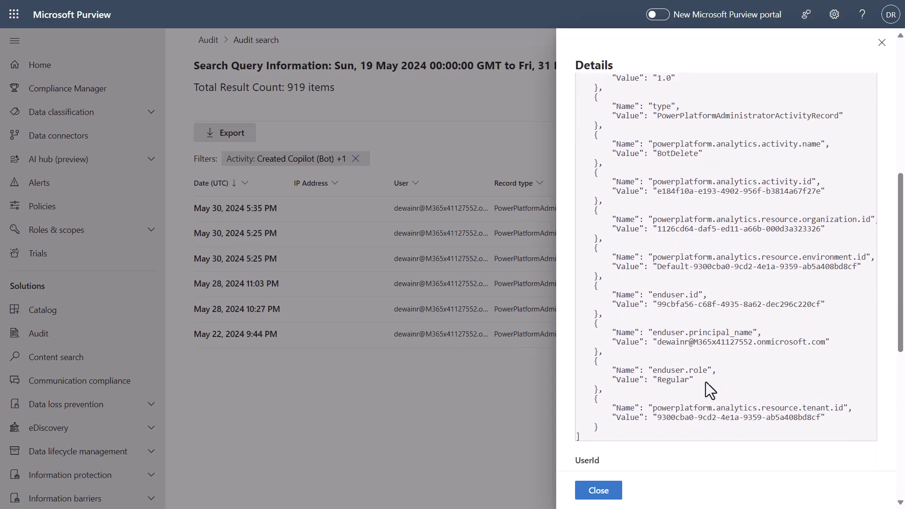
- Highlight the end user's principal name and enduser.id values to inspect them
{"action": "left_click_drag", "start_coordinate": [658, 343], "coordinate": [831, 345]}
{"action": "left_click", "coordinate": [758, 362]}
{"action": "left_click_drag", "start_coordinate": [653, 304], "coordinate": [830, 306]}
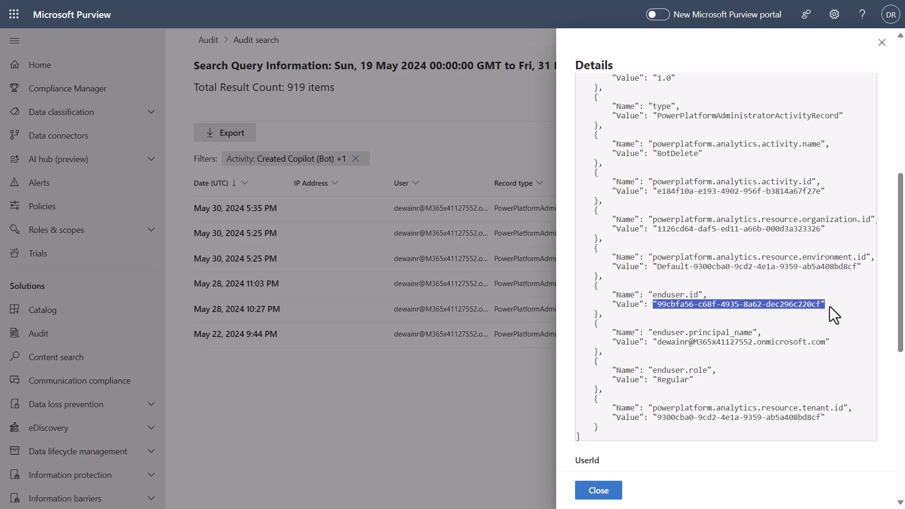
{"action": "left_click", "coordinate": [846, 187]}
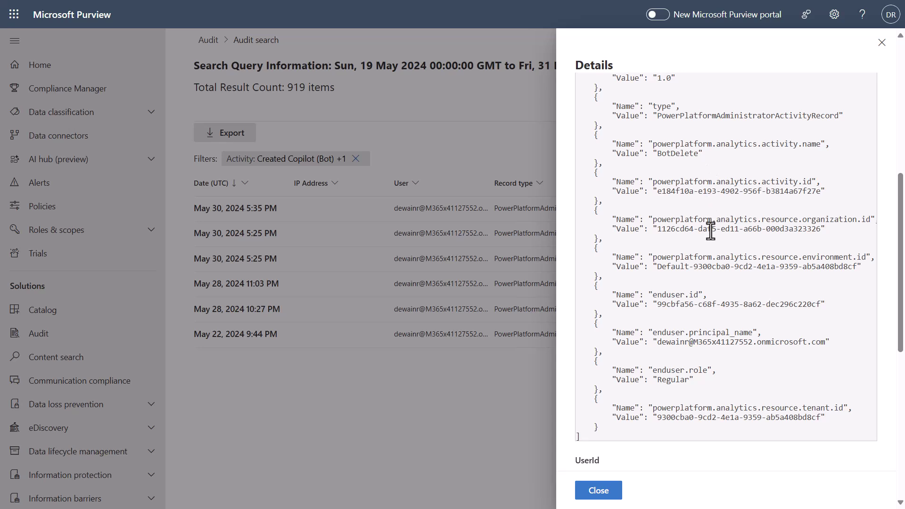
- Close the BotDelete record's Details panel to return to the six filtered Copilot results
{"action": "left_click", "coordinate": [882, 44]}
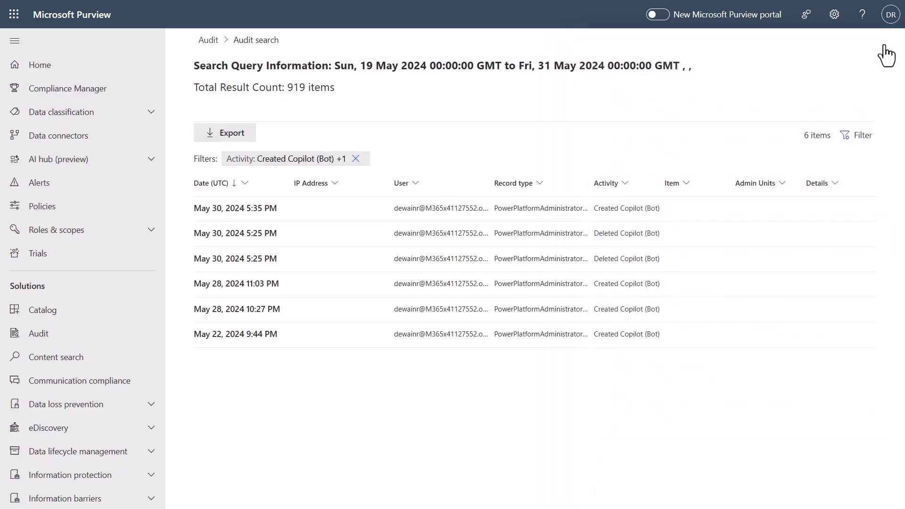